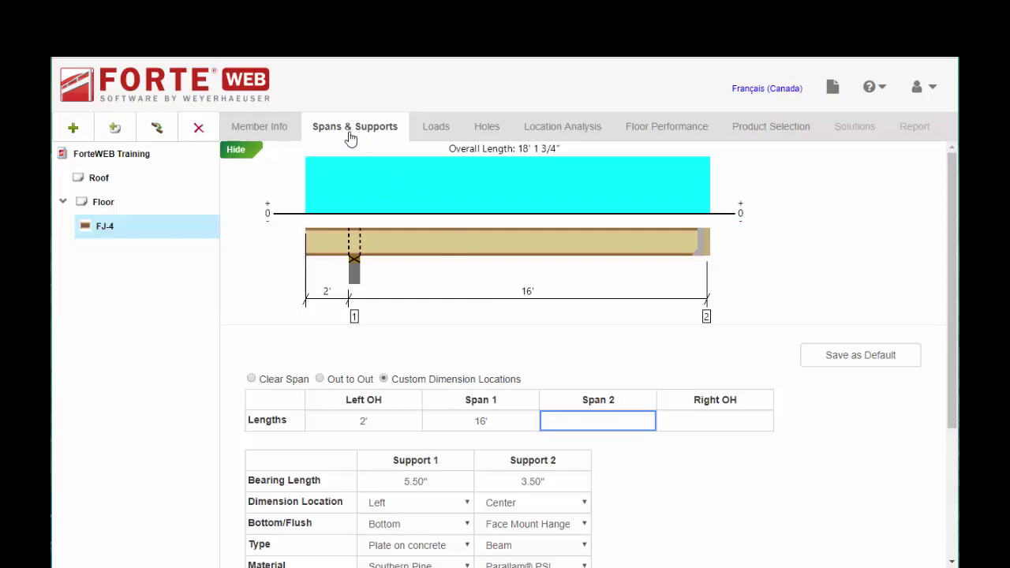
Add a second load to floor joist FJ-4 and set its type to Uniform (PSF)
{"action": "left_click", "coordinate": [442, 131]}
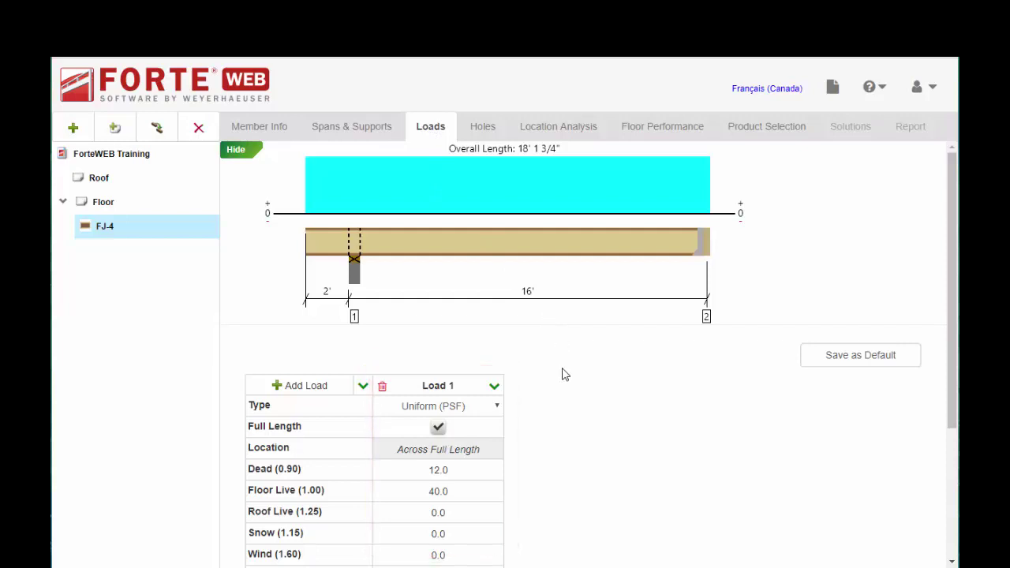
{"action": "scroll", "coordinate": [562, 375], "scroll_direction": "down", "scroll_amount": 1}
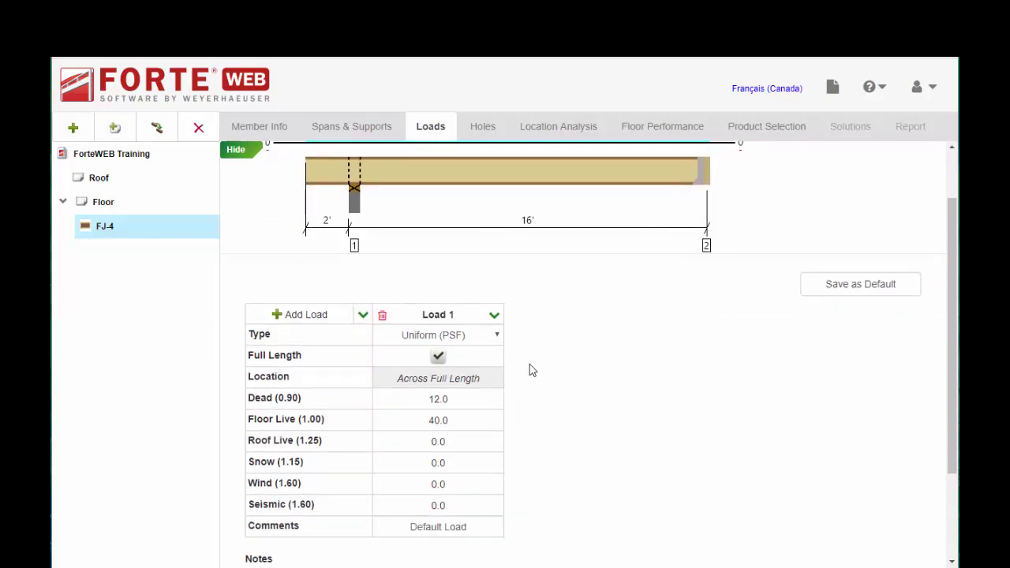
{"action": "left_click", "coordinate": [330, 316]}
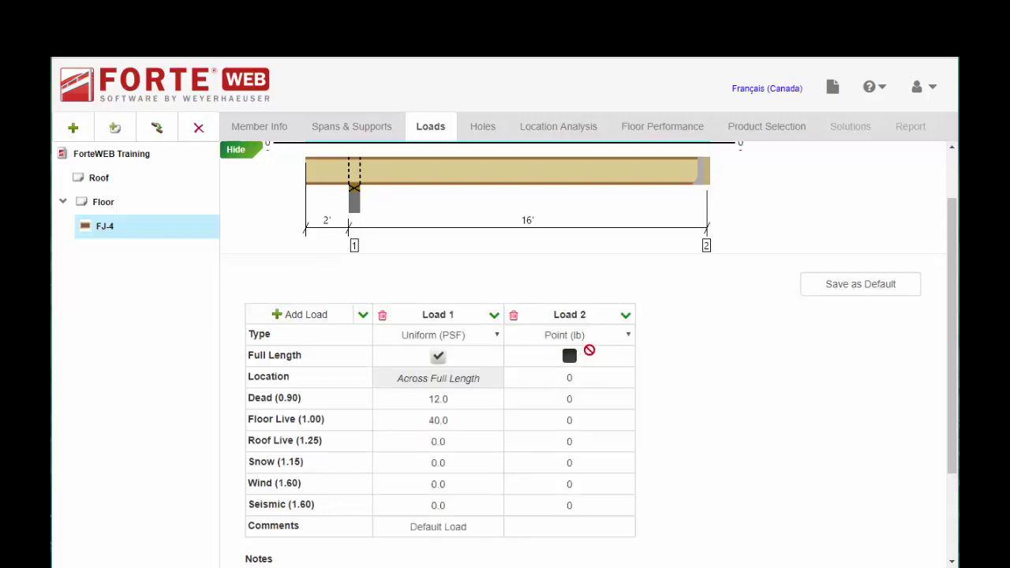
{"action": "left_click", "coordinate": [629, 335]}
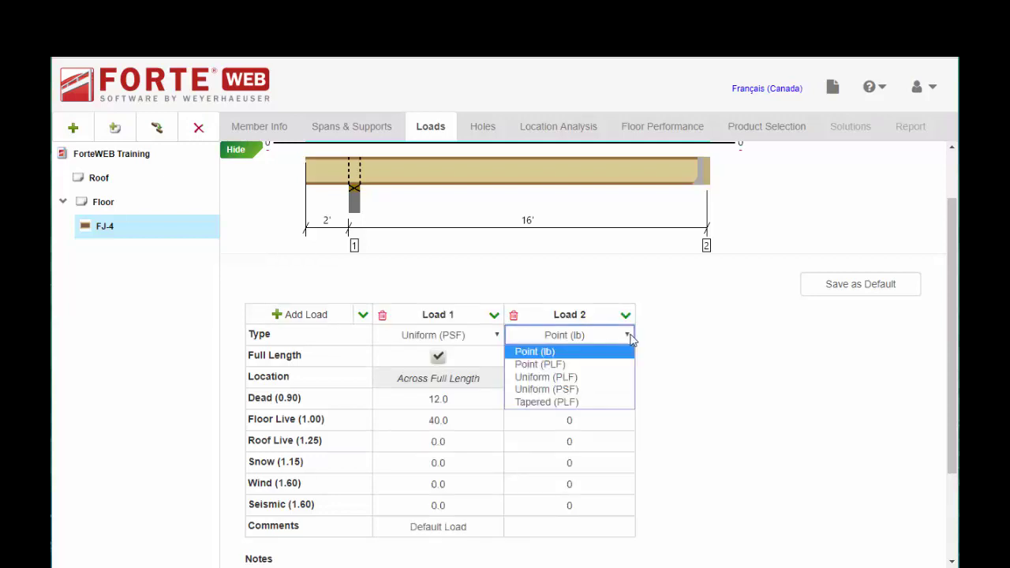
{"action": "left_click", "coordinate": [557, 386]}
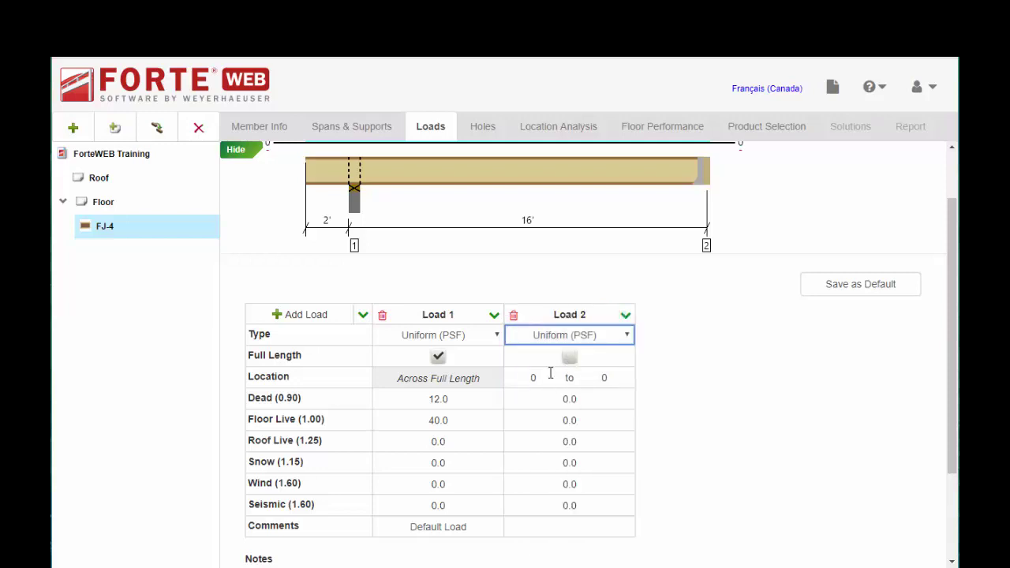
Set Load 2's location to run from 0 to 5' and its dead load to 10 psf
{"action": "left_click", "coordinate": [550, 379]}
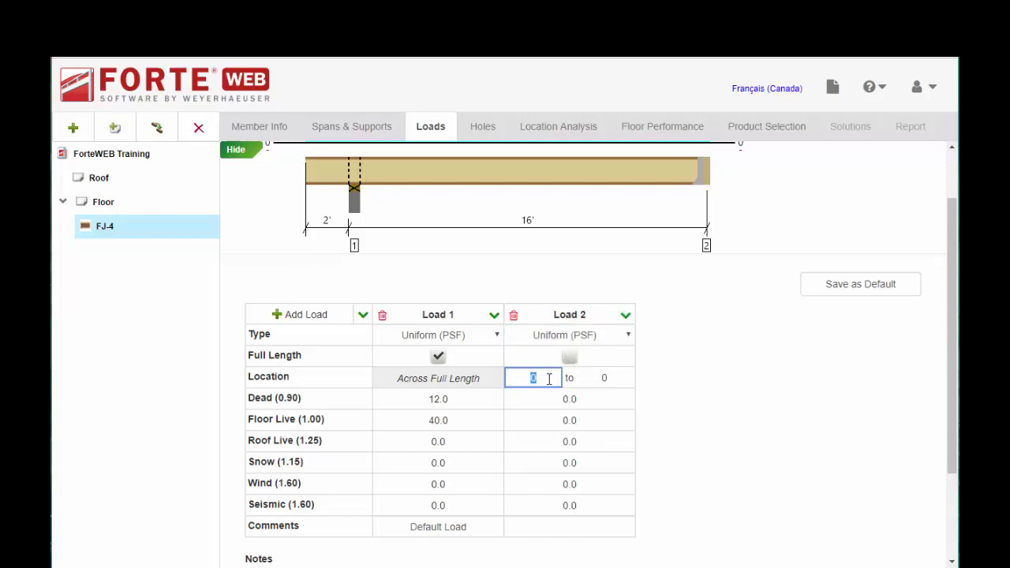
{"action": "left_click", "coordinate": [595, 382]}
{"action": "type", "text": "5"}
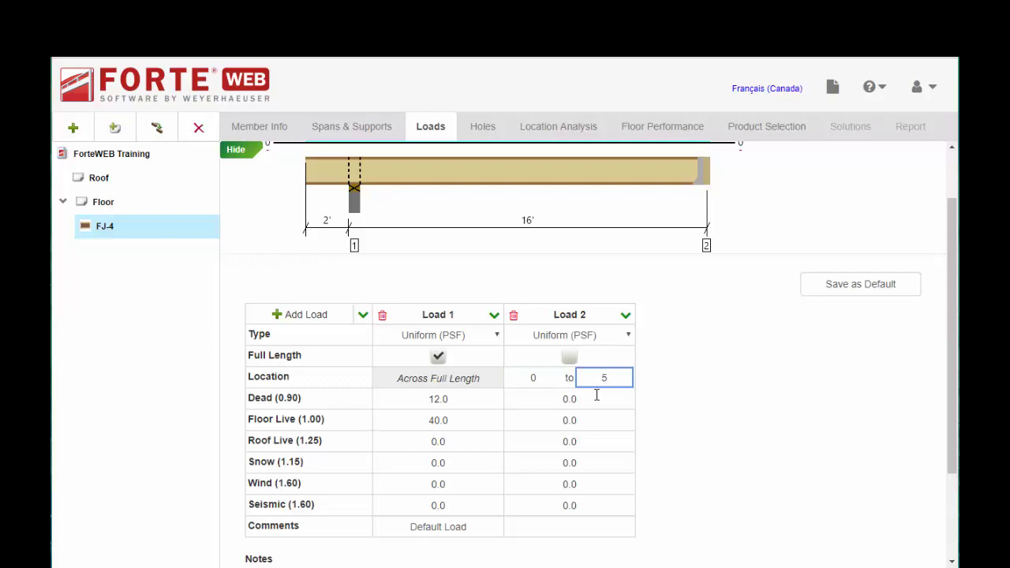
{"action": "left_click", "coordinate": [598, 397]}
{"action": "type", "text": "10"}
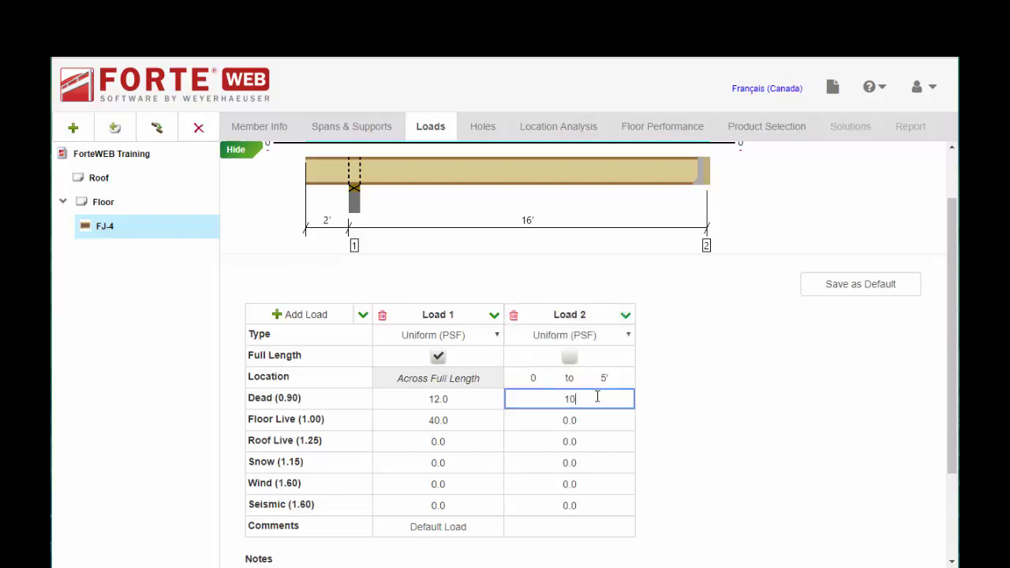
Label Load 2 with the comment "Tile"
{"action": "left_click", "coordinate": [607, 525]}
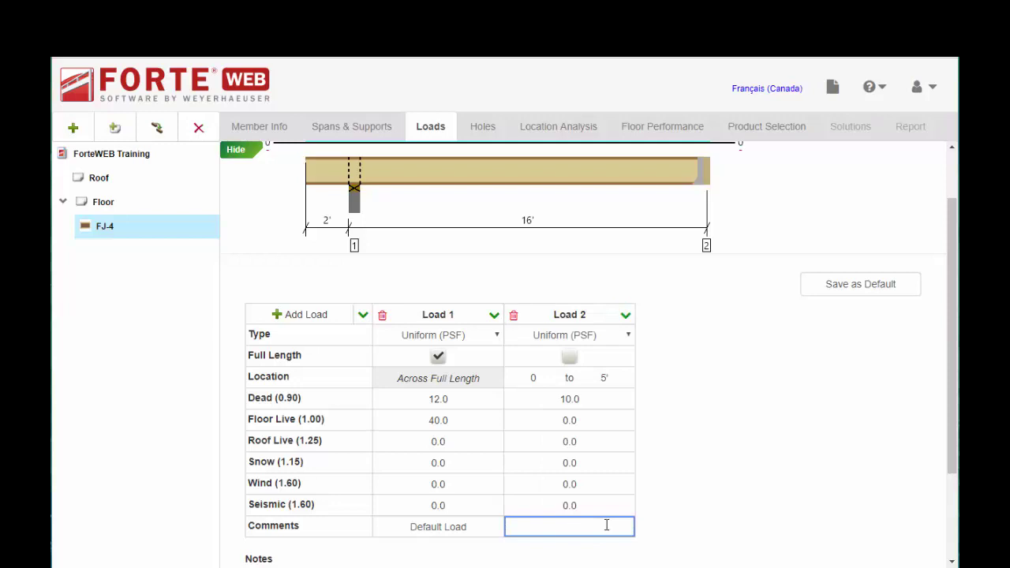
{"action": "type", "text": "Tile"}
{"action": "left_click", "coordinate": [594, 450]}
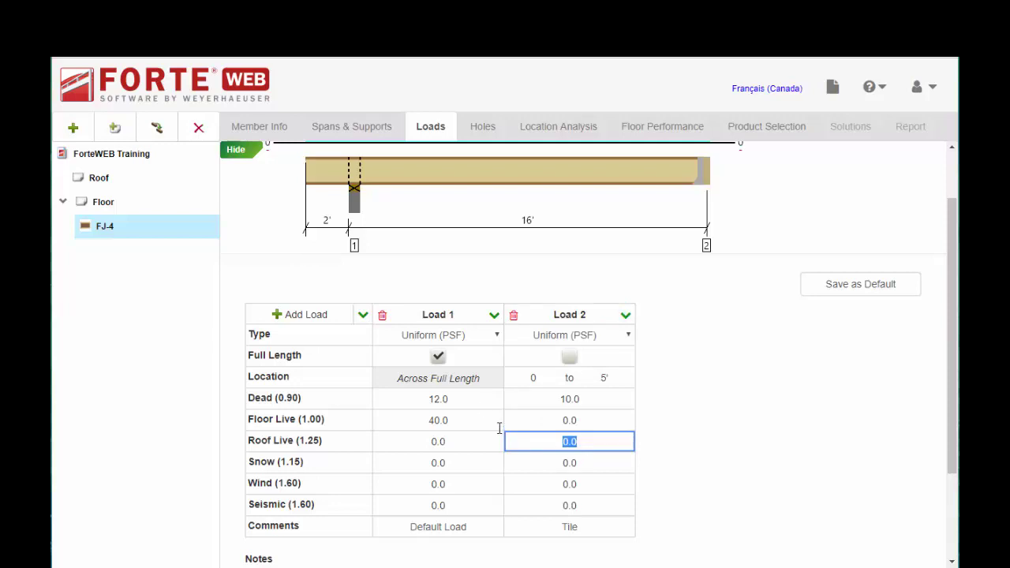
Set the dead load of the default full-length Load 1 to 15 psf
{"action": "left_click", "coordinate": [481, 404]}
{"action": "type", "text": "15"}
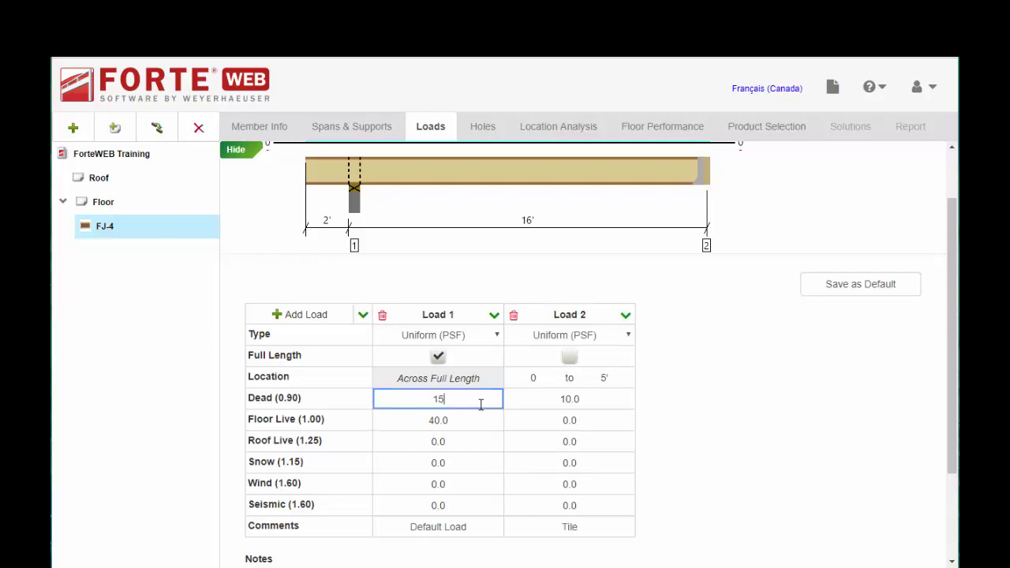
{"action": "key", "text": "Tab"}
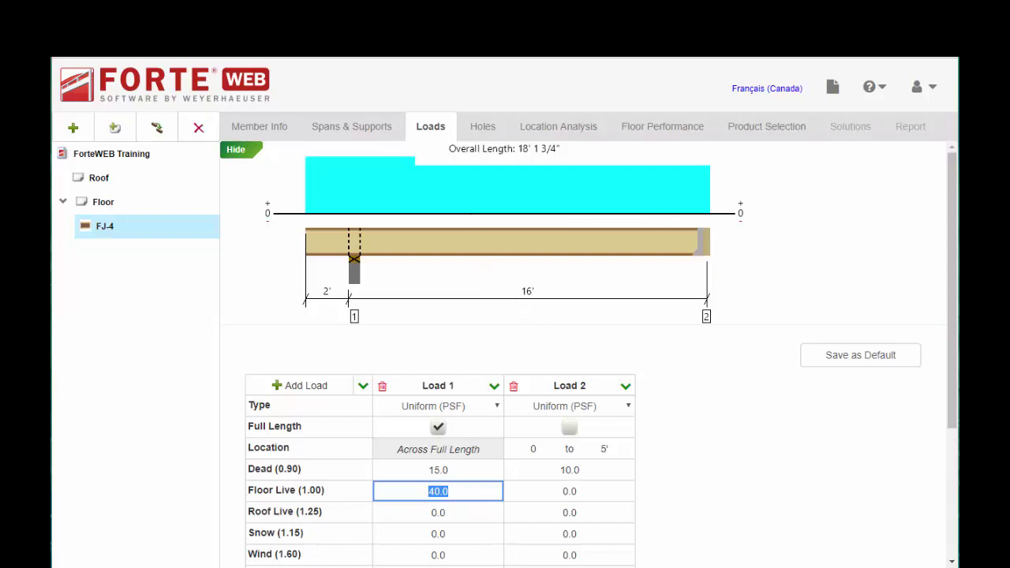
{"action": "key", "text": "alt+Tab"}
Change Load 2's type to Point (PLF) and set its location to 1 3/4"
{"action": "left_click", "coordinate": [551, 407]}
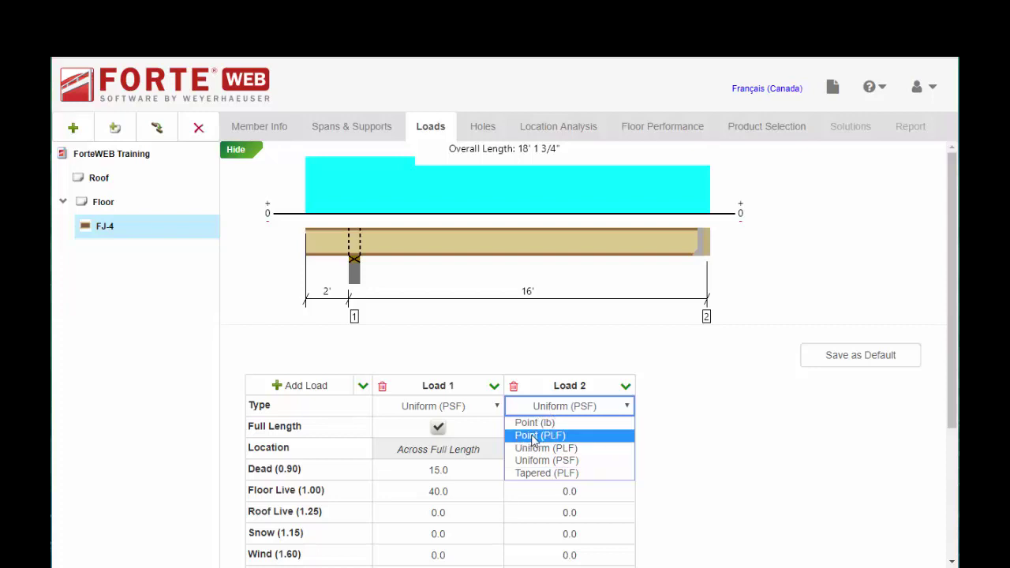
{"action": "left_click", "coordinate": [550, 437]}
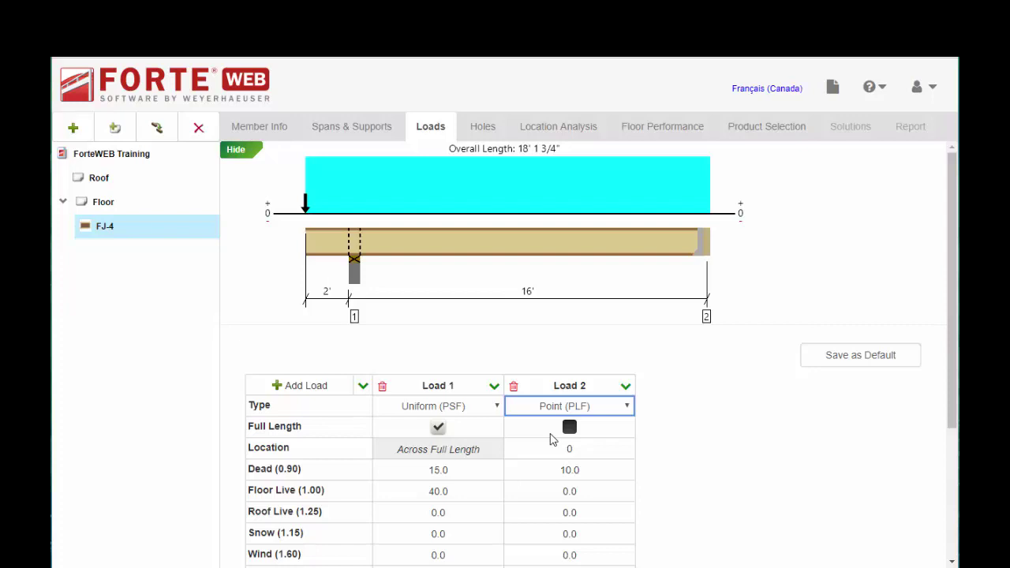
{"action": "left_click", "coordinate": [565, 446]}
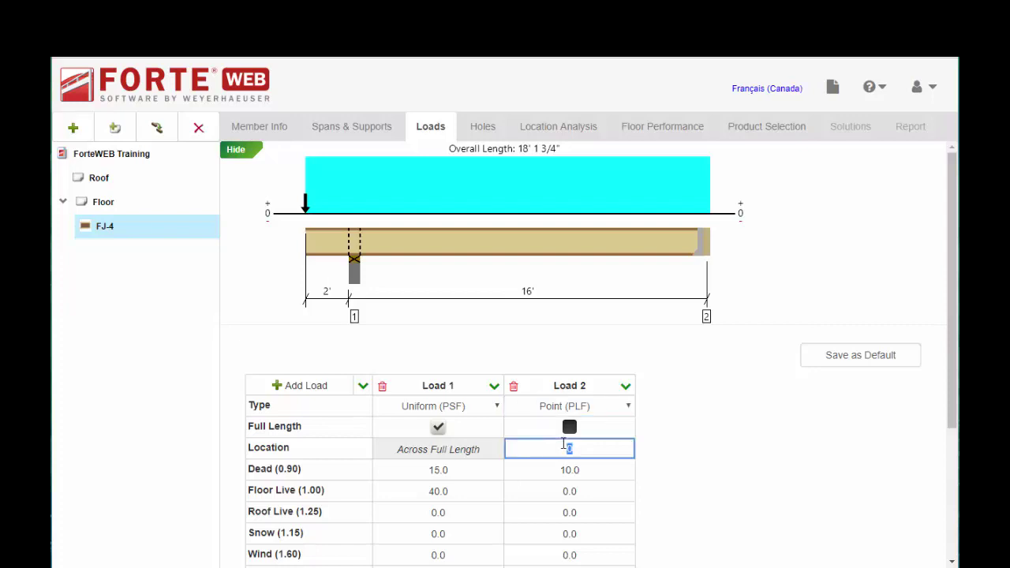
{"action": "left_click", "coordinate": [629, 409]}
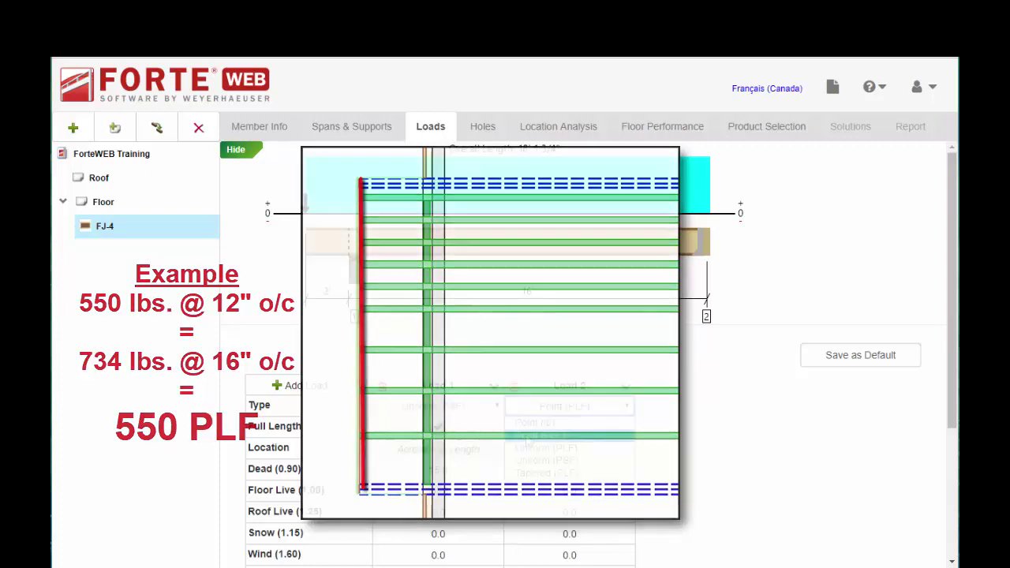
{"action": "left_click", "coordinate": [553, 433]}
{"action": "left_click", "coordinate": [592, 452]}
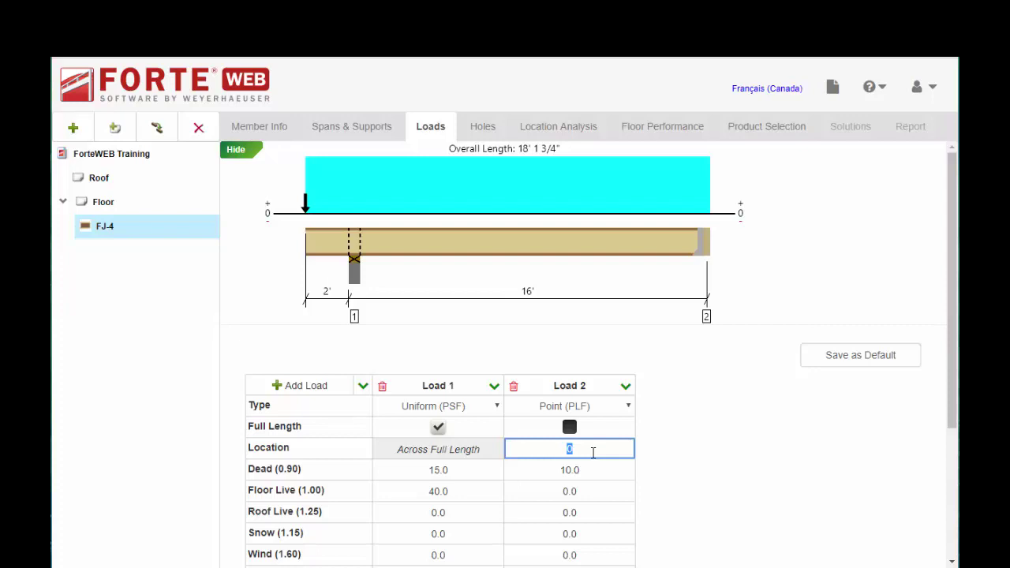
{"action": "type", "text": "1 3/4'"}
Set the dead value of point Load 2 to 80 plf
{"action": "left_click", "coordinate": [593, 472]}
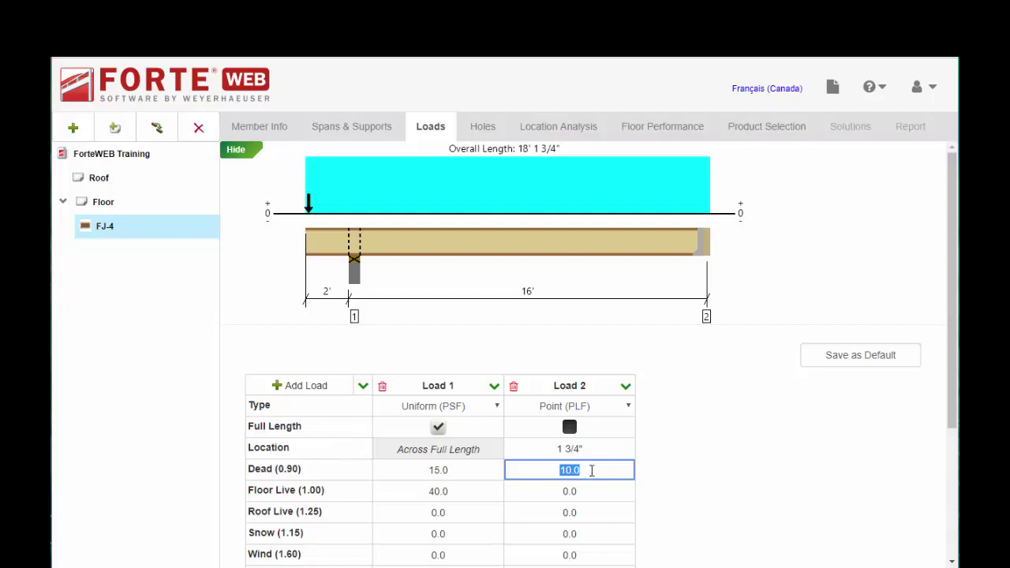
{"action": "type", "text": "80"}
{"action": "left_click", "coordinate": [589, 488]}
Replace Load 2's comment with "8' Wall load (10 psf Dead Wall weight)"
{"action": "scroll", "coordinate": [589, 487], "scroll_direction": "down", "scroll_amount": 2}
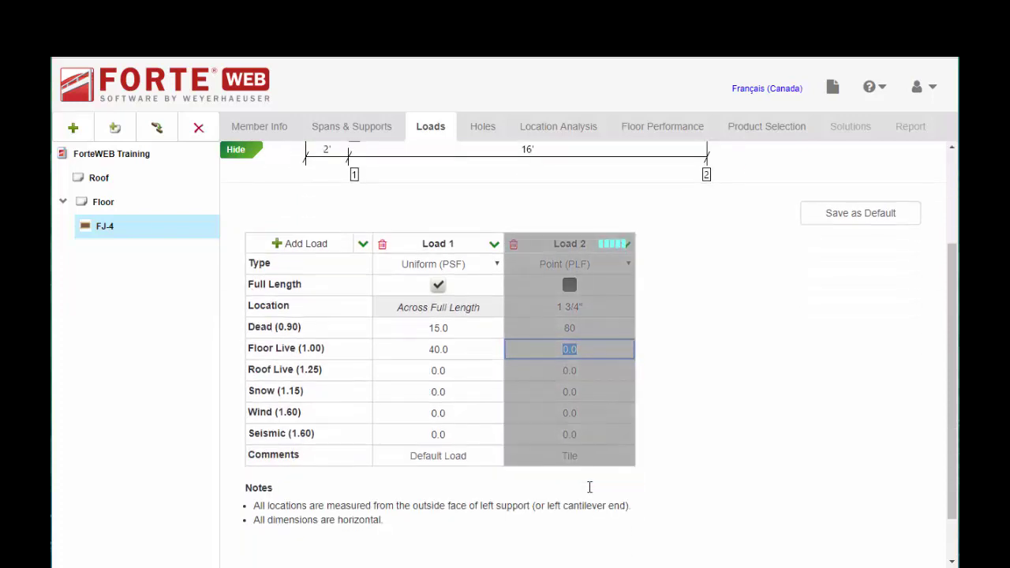
{"action": "left_click", "coordinate": [586, 456]}
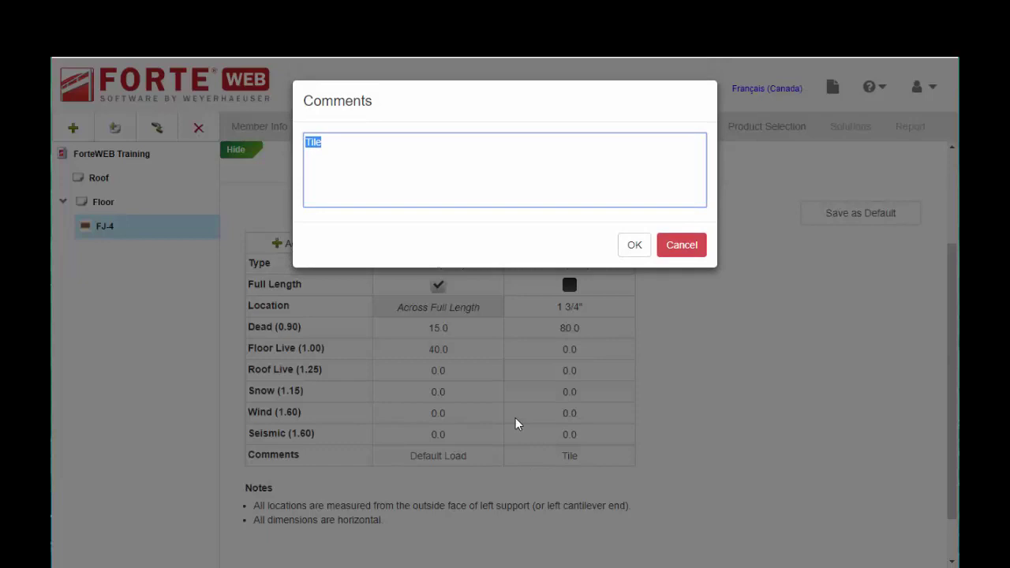
{"action": "type", "text": "8'"}
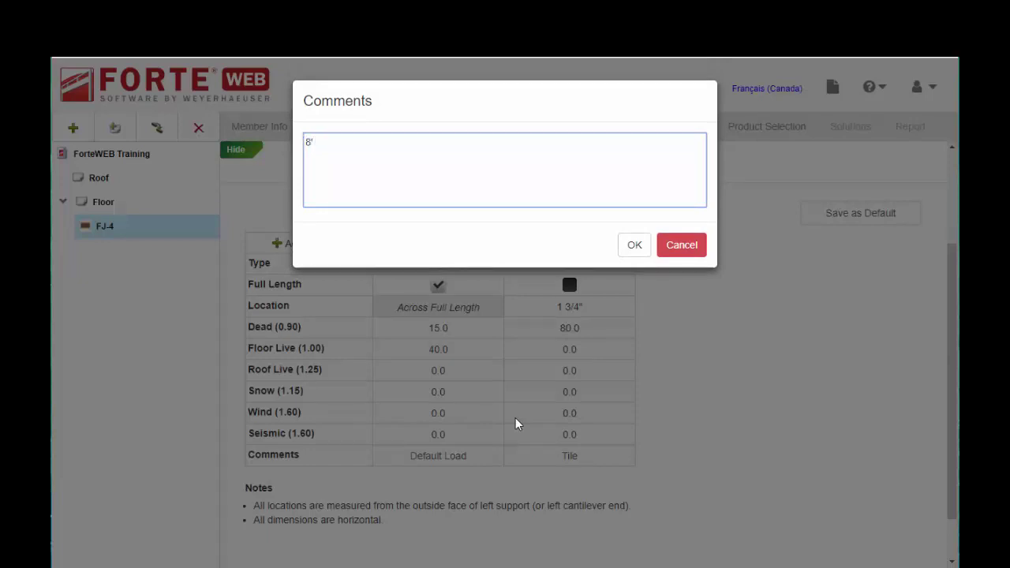
{"action": "type", "text": " Wall load"}
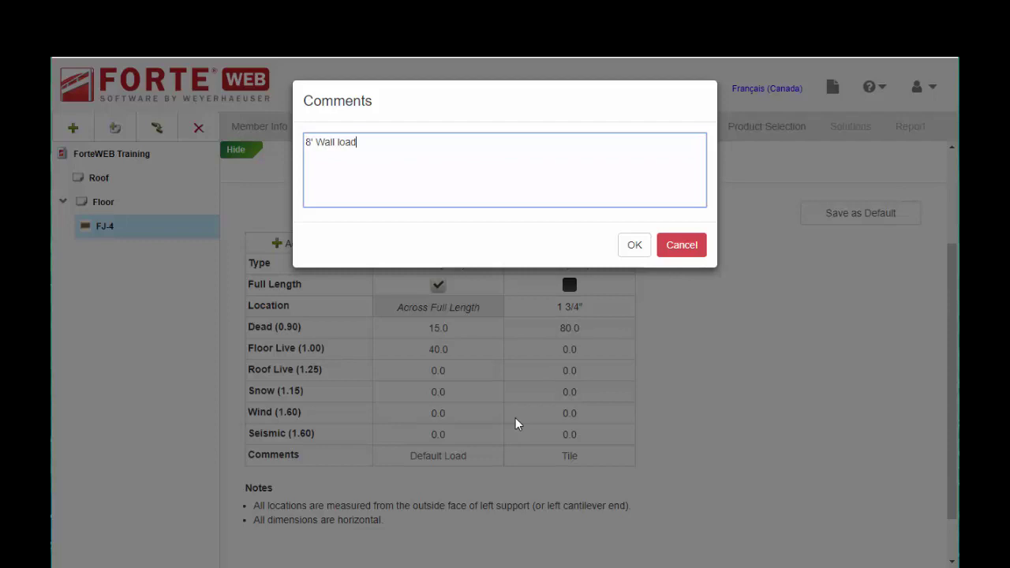
{"action": "type", "text": " (10 psf Dead Wall weight)"}
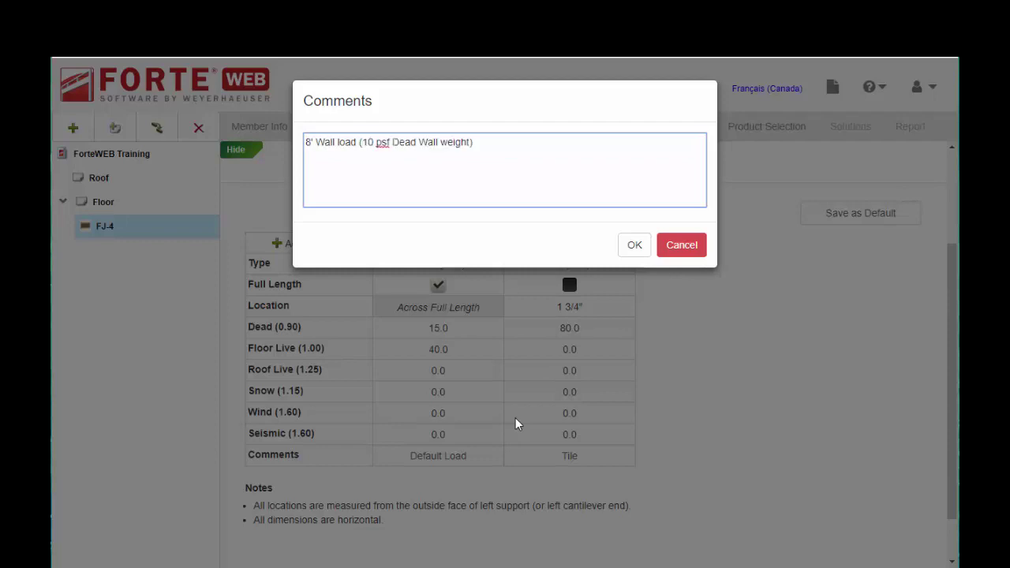
{"action": "left_click", "coordinate": [634, 246]}
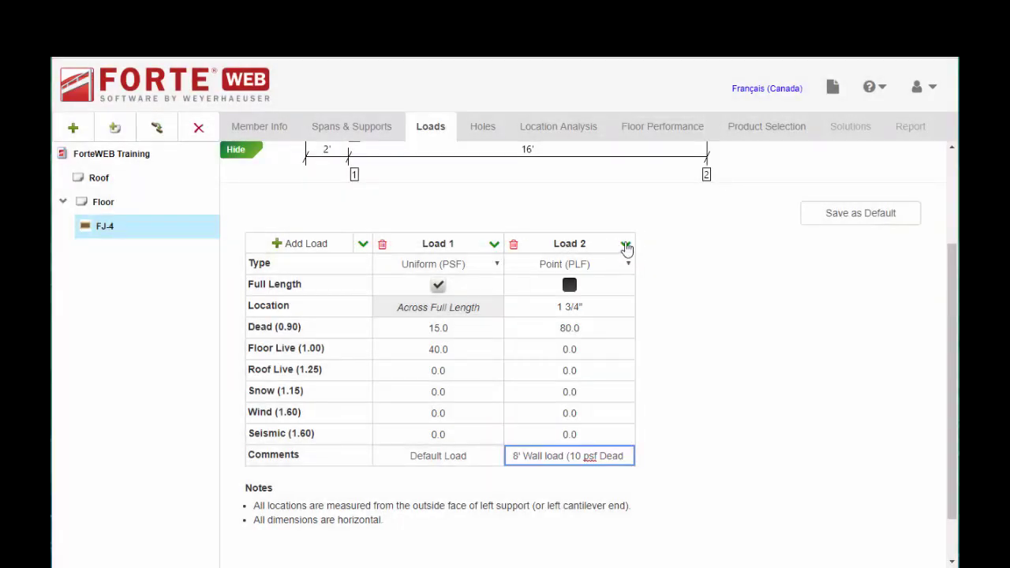
Duplicate the 8' wall point load, Load 2, as another load on the joist
{"action": "left_click", "coordinate": [626, 246]}
{"action": "left_click", "coordinate": [570, 267]}
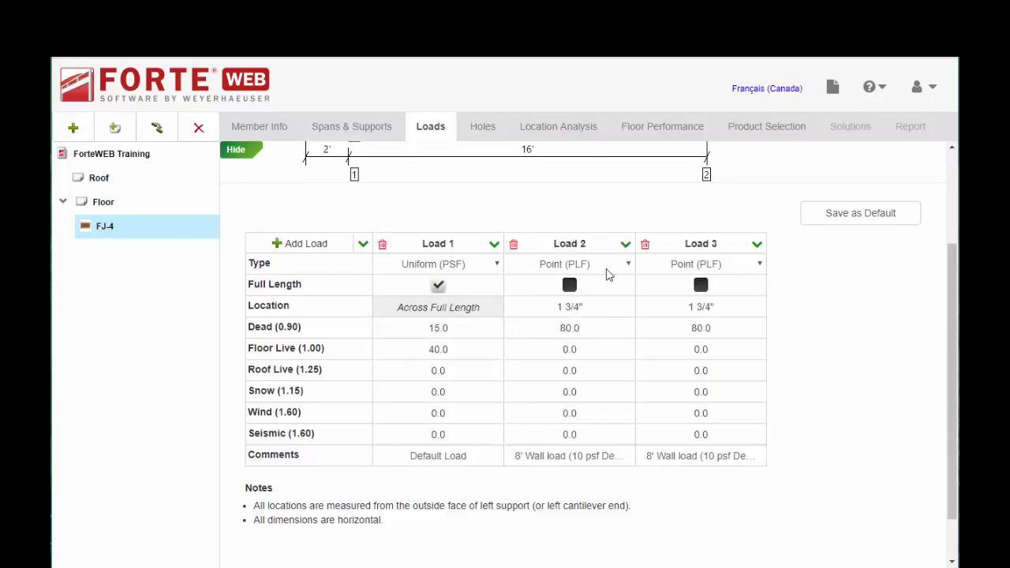
{"action": "left_click", "coordinate": [687, 329]}
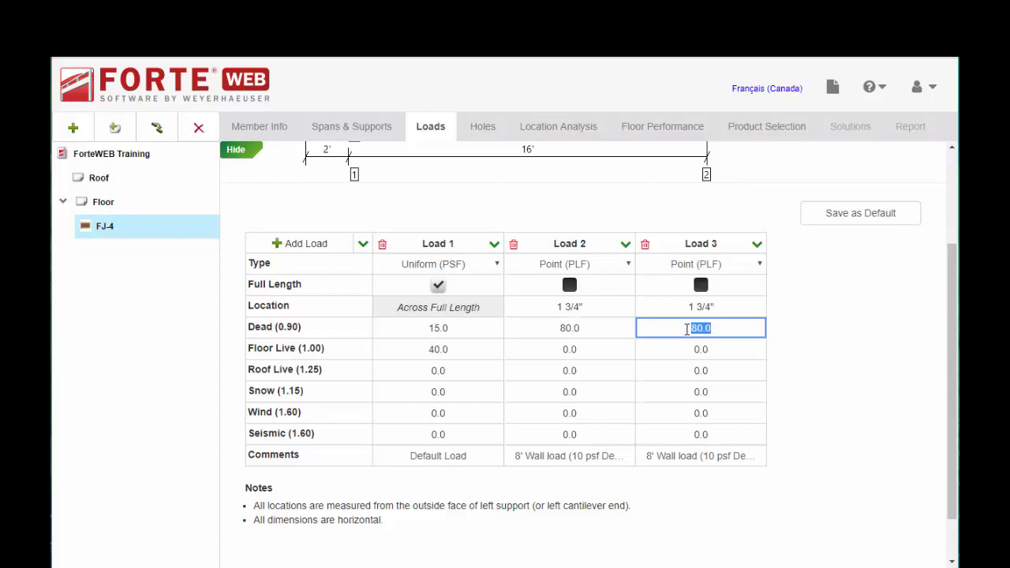
Replace Load 3's comment with "10 Roof Load tributary (40 PSF Snow, 15 PSF Dead)"
{"action": "left_click", "coordinate": [647, 456]}
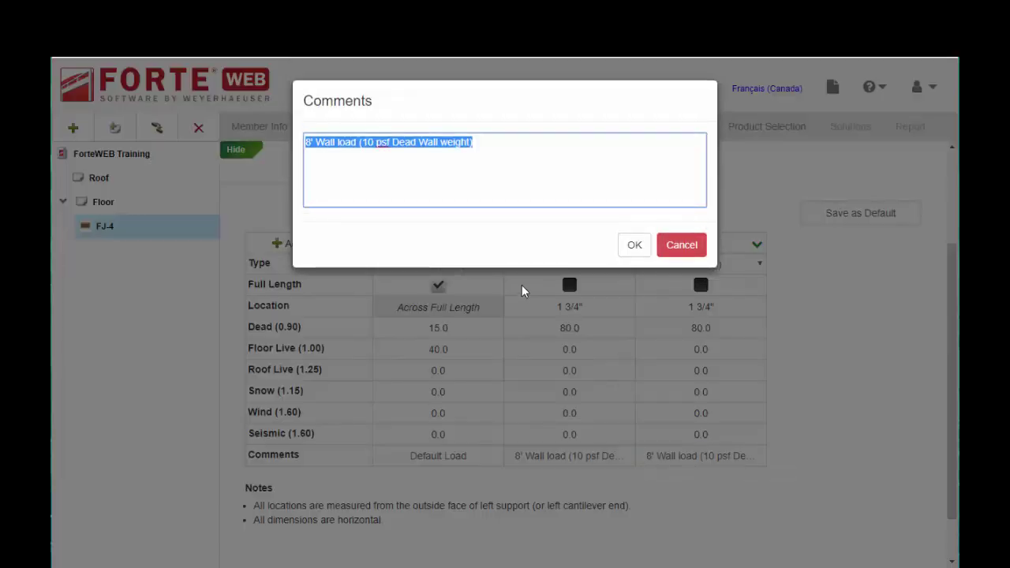
{"action": "type", "text": "10 Roof "}
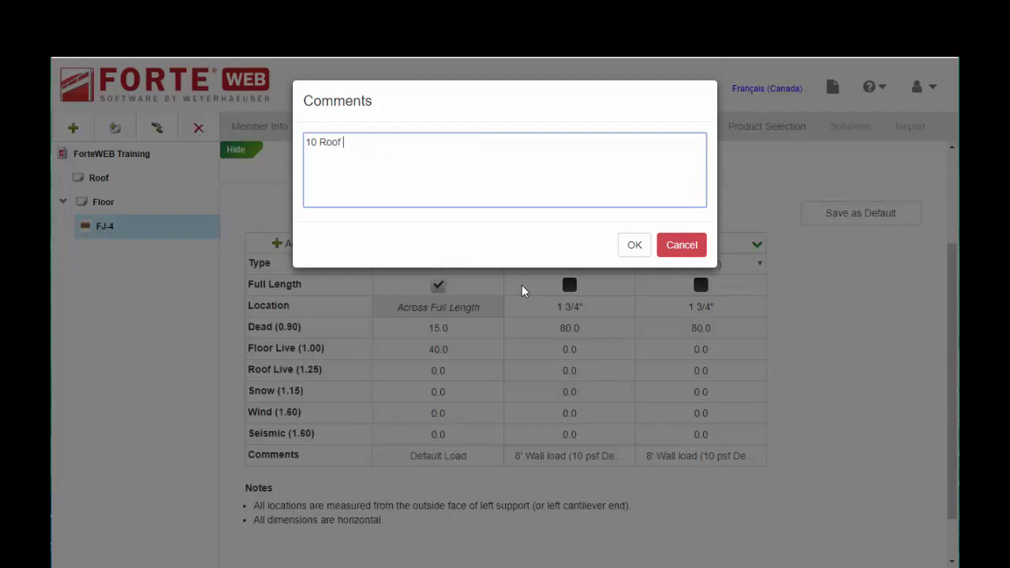
{"action": "type", "text": "Load"}
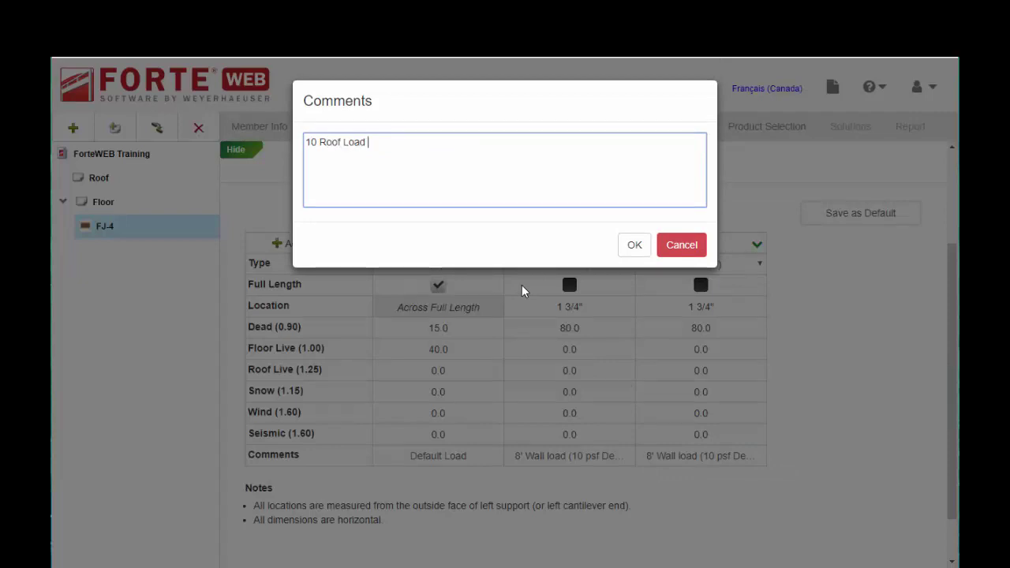
{"action": "type", "text": " tributary"}
{"action": "type", "text": " (40 "}
{"action": "type", "text": "PS"}
{"action": "key", "text": "BackSpace"}
{"action": "type", "text": "SF "}
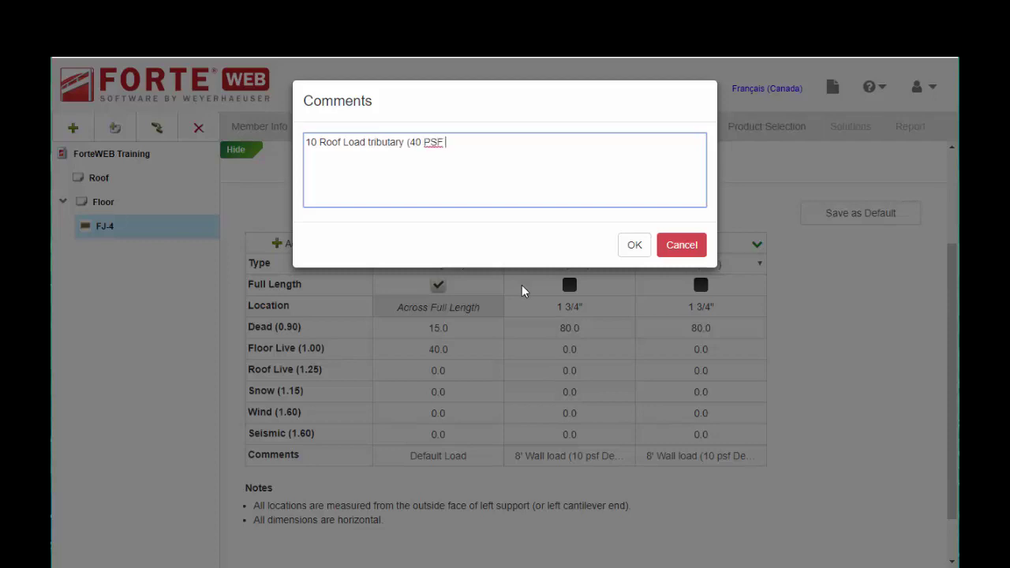
{"action": "type", "text": "Snow, 15 PSF Dead"}
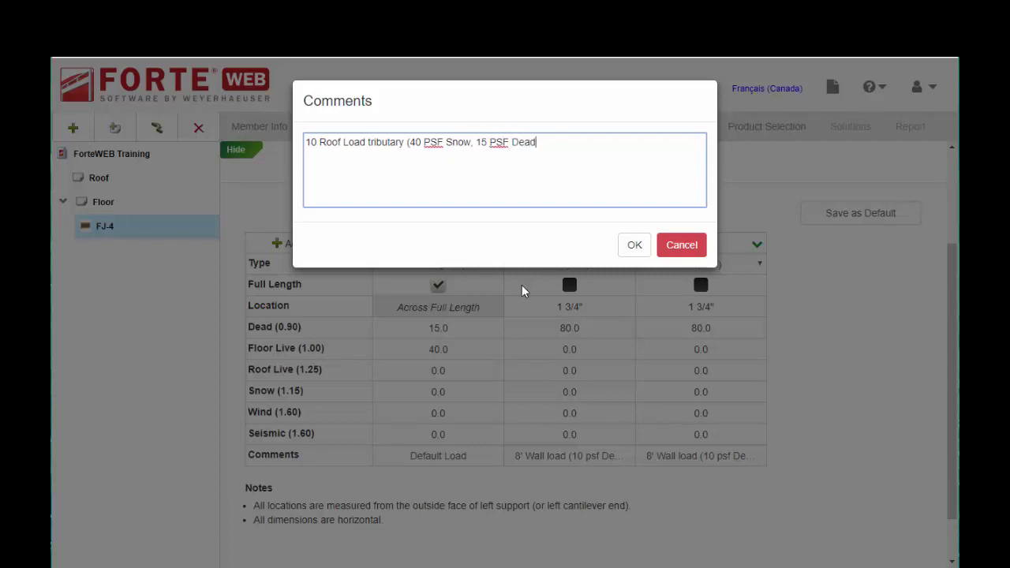
{"action": "type", "text": ")"}
{"action": "left_click", "coordinate": [636, 248]}
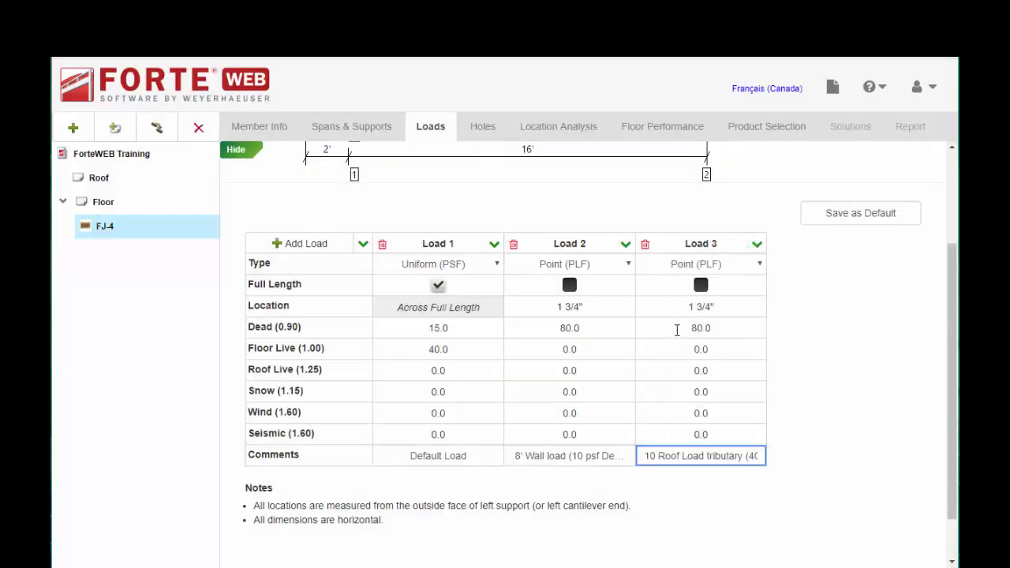
Correct Load 3's comment to "10' Roof Load tributary (40 PSF Snow, 15 PSF Dead)"
{"action": "left_click", "coordinate": [677, 330]}
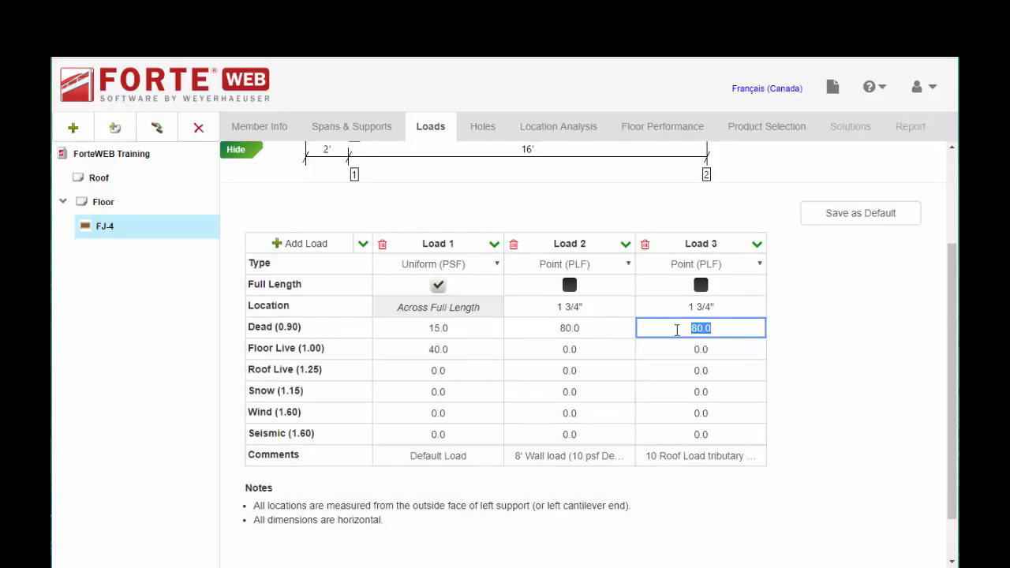
{"action": "left_click", "coordinate": [670, 456]}
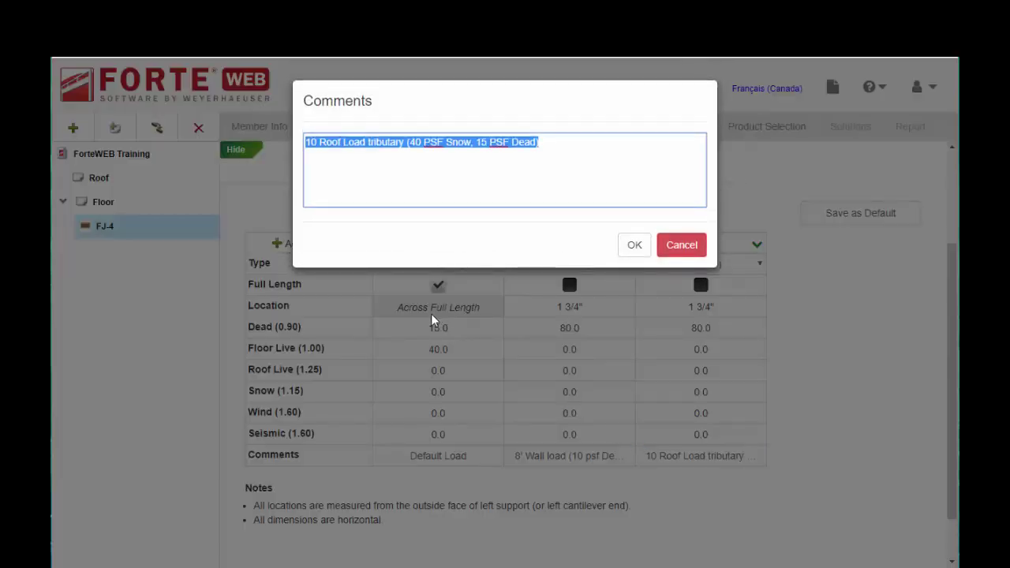
{"action": "left_click", "coordinate": [314, 142]}
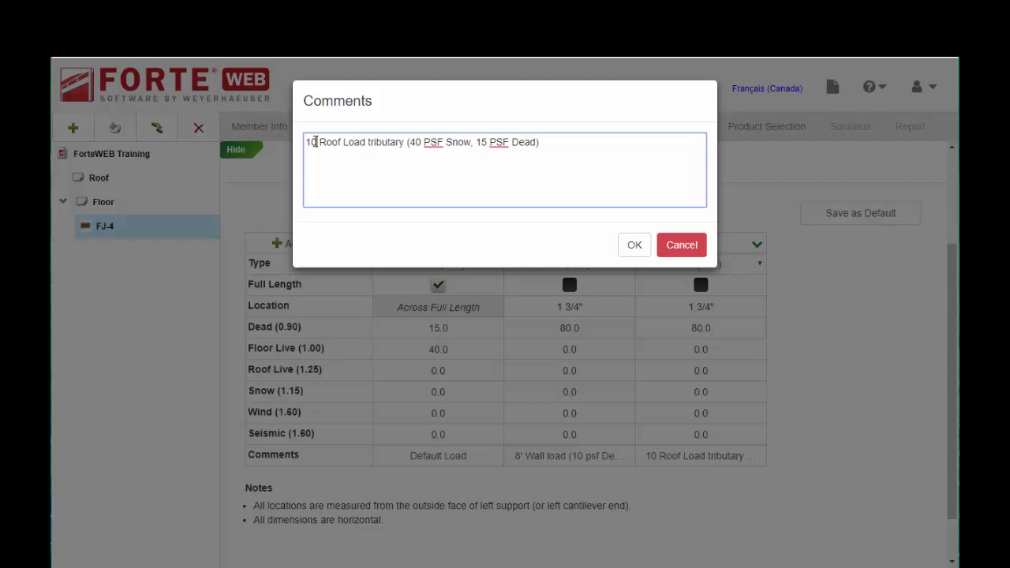
{"action": "type", "text": "'"}
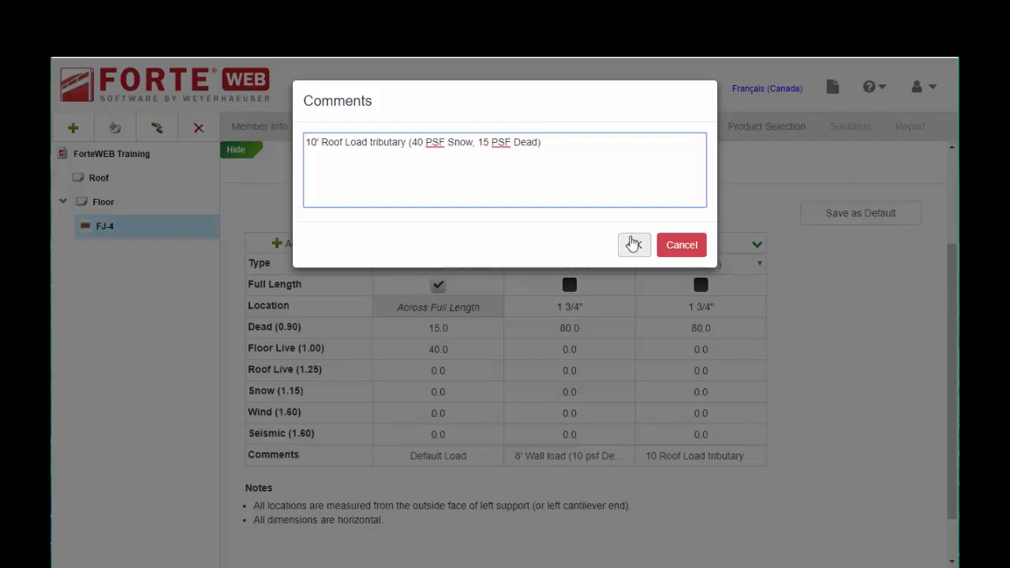
{"action": "left_click", "coordinate": [633, 245]}
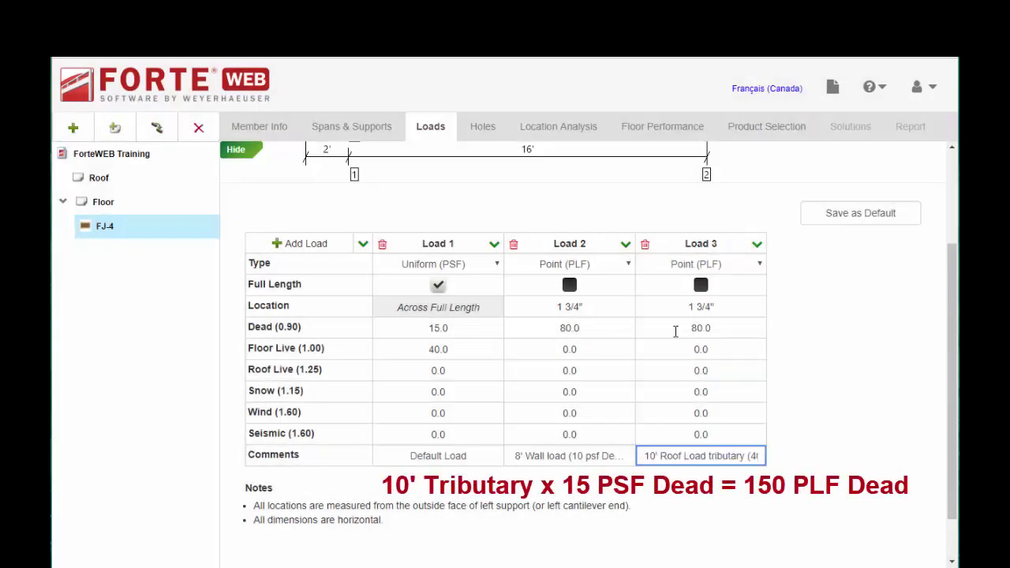
Set Load 3's dead value to 150 plf and its snow value to 400 plf
{"action": "left_click", "coordinate": [675, 331]}
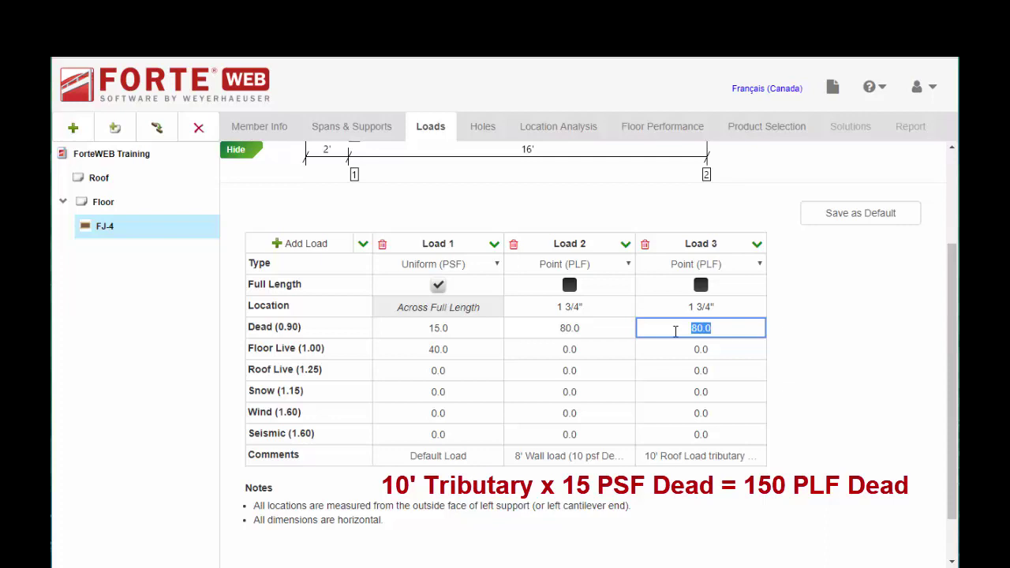
{"action": "type", "text": "150"}
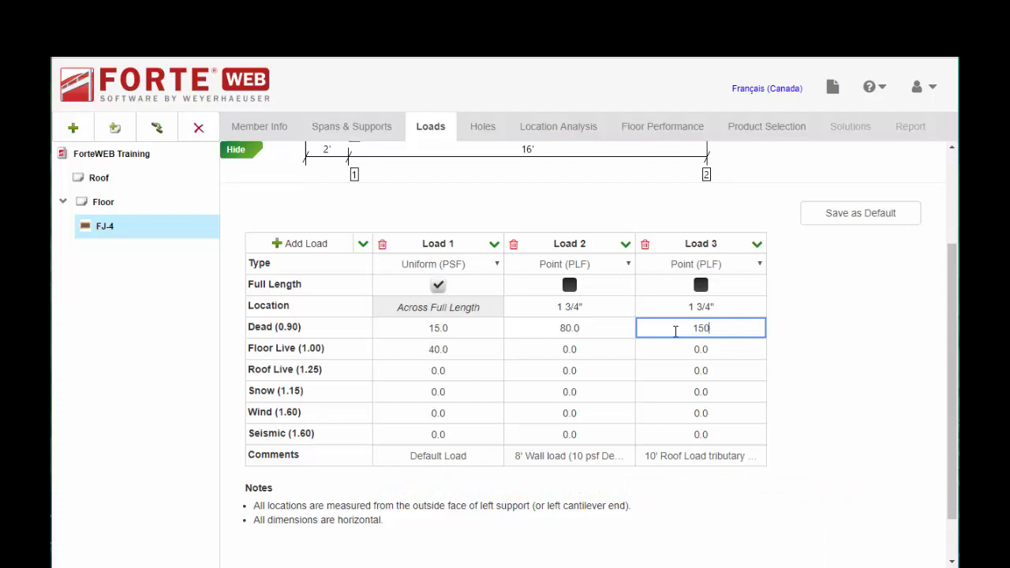
{"action": "left_click", "coordinate": [677, 391]}
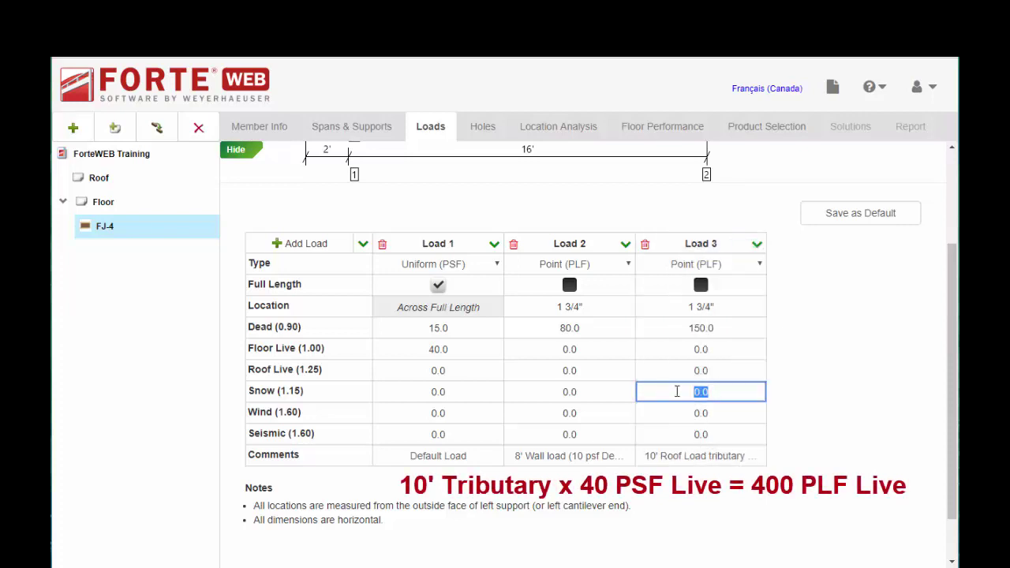
{"action": "type", "text": "400"}
{"action": "left_click", "coordinate": [677, 430]}
{"action": "left_click", "coordinate": [676, 413]}
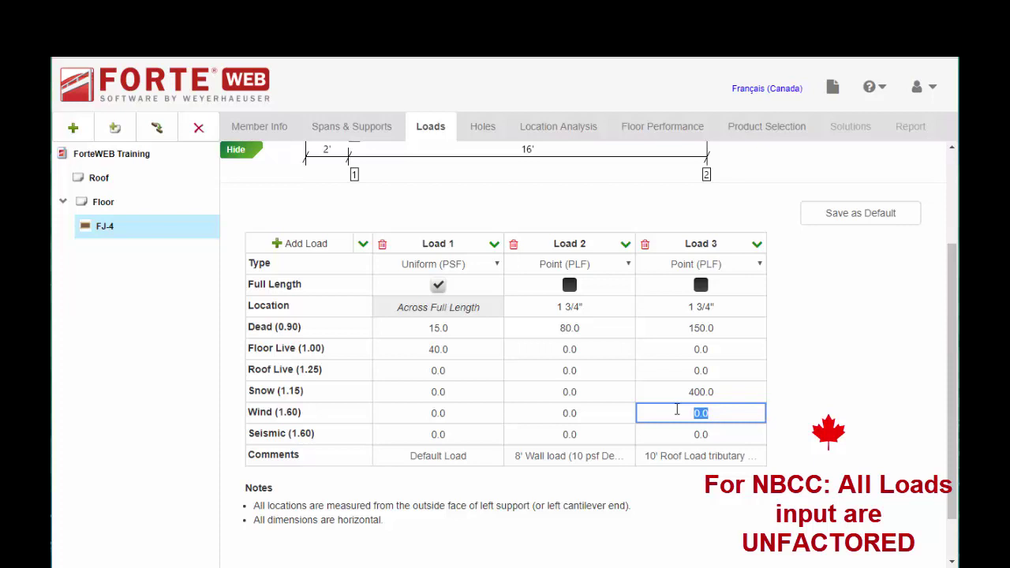
Add a Snow quick load to the joist as a fourth load, and delete that load again
{"action": "scroll", "coordinate": [676, 410], "scroll_direction": "up", "scroll_amount": 3}
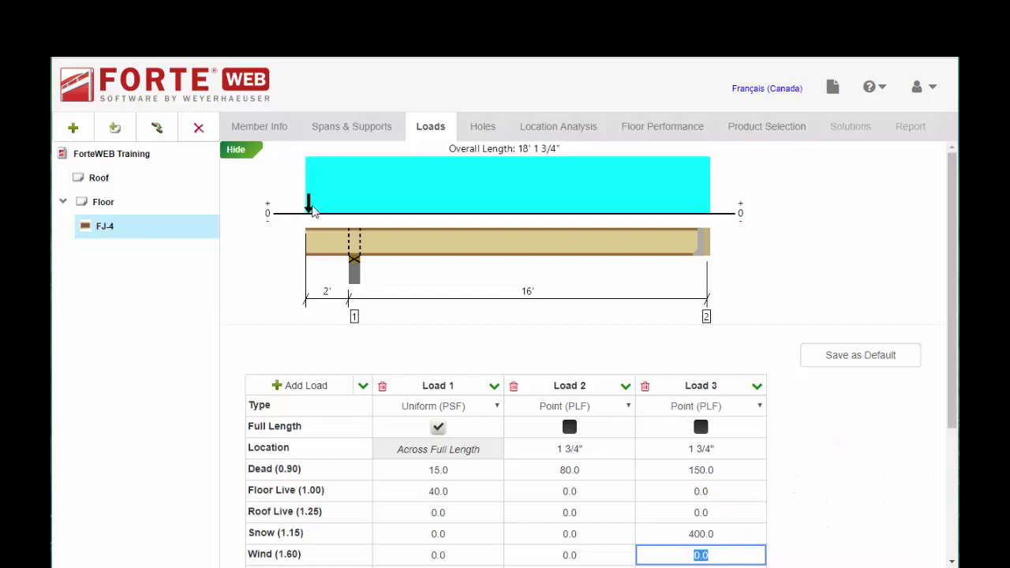
{"action": "scroll", "coordinate": [324, 417], "scroll_direction": "down", "scroll_amount": 2}
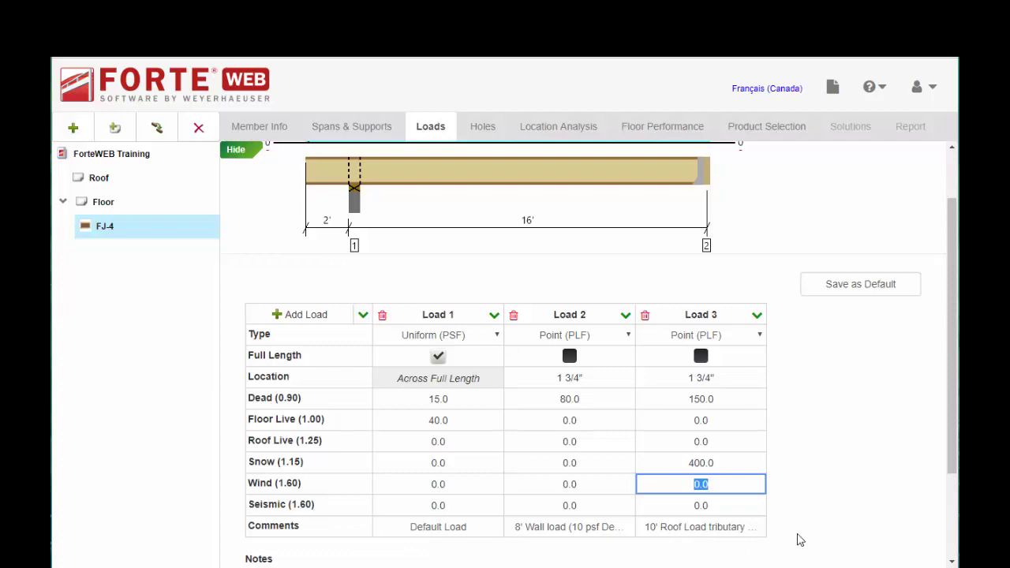
{"action": "scroll", "coordinate": [881, 506], "scroll_direction": "up", "scroll_amount": 2}
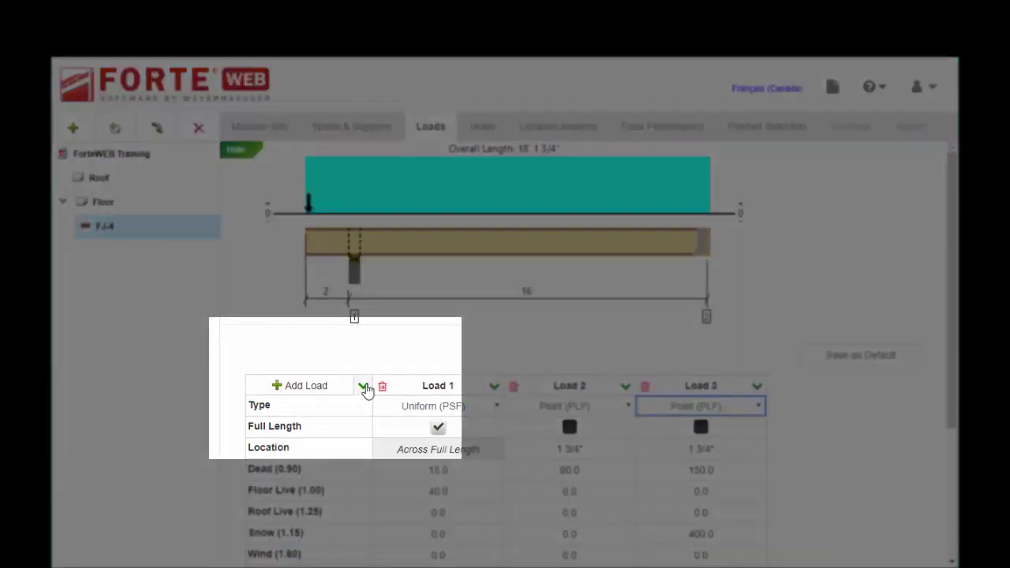
{"action": "left_click", "coordinate": [364, 386]}
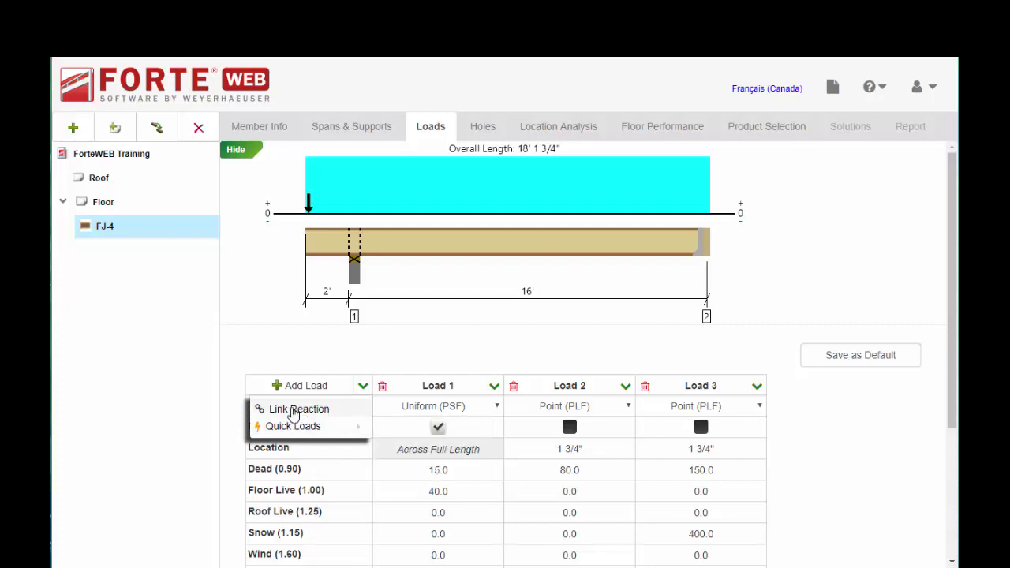
{"action": "mouse_move", "coordinate": [292, 430]}
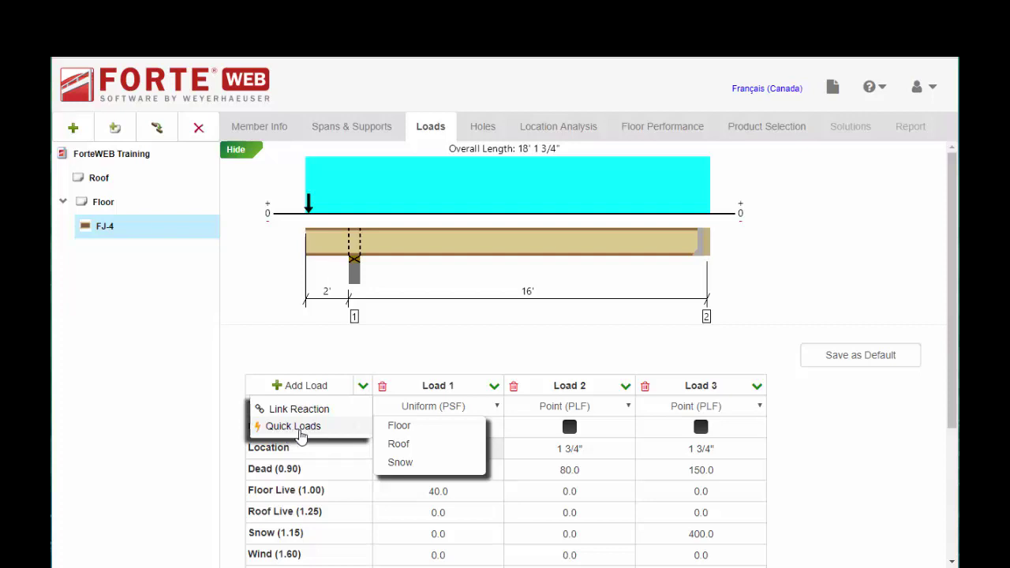
{"action": "left_click", "coordinate": [410, 466]}
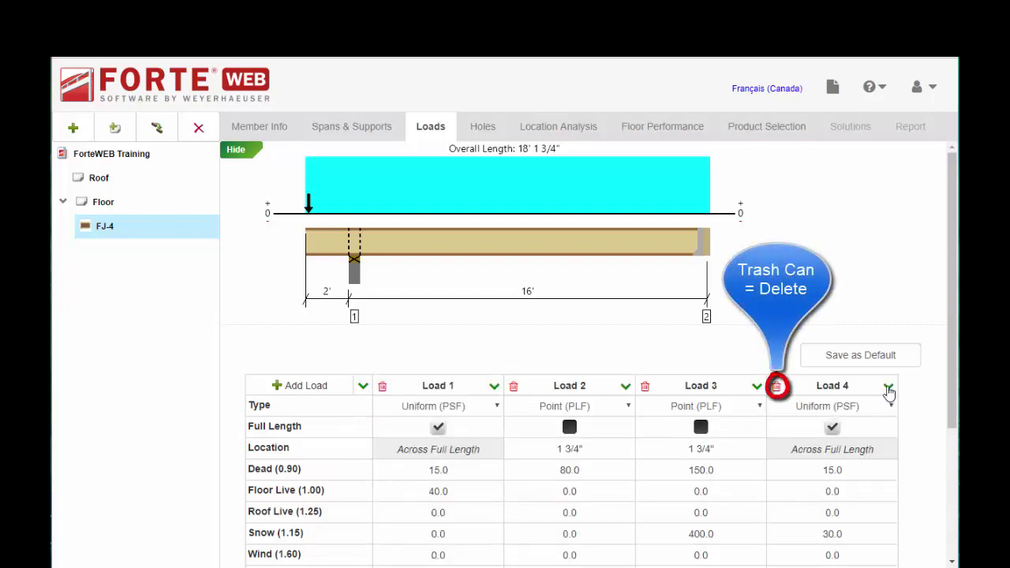
{"action": "left_click", "coordinate": [777, 386]}
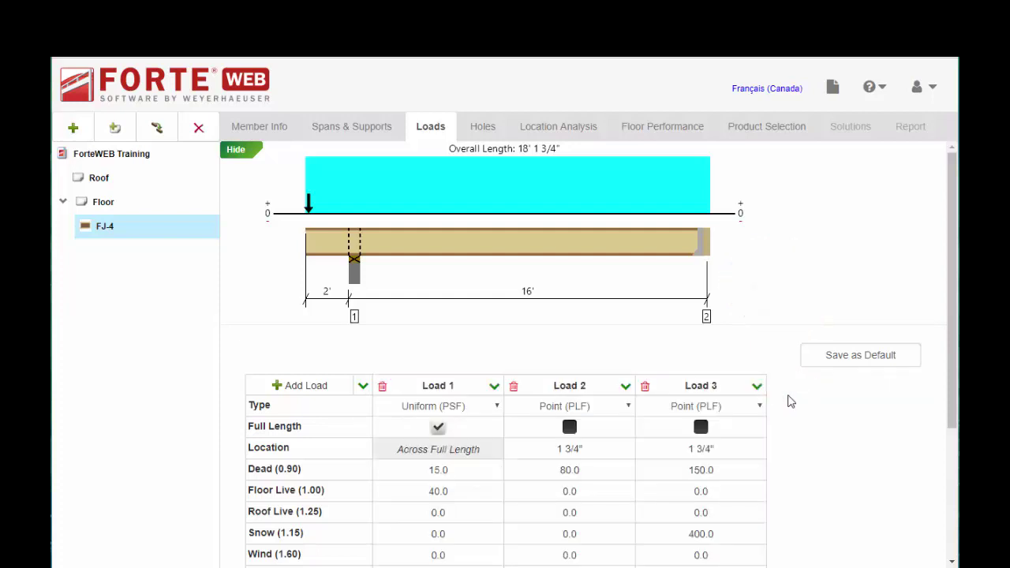